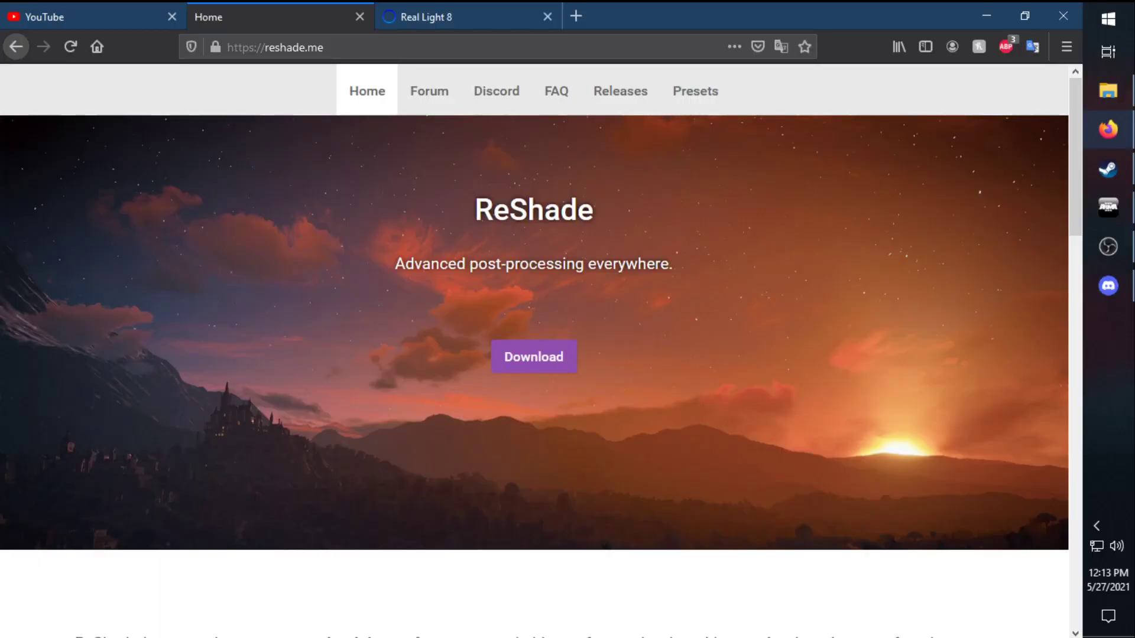
Step: Examine the before-and-after image comparison on the Real Light 8 page and return to the ReShade home page
{"action": "key", "text": "ctrl+Tab"}
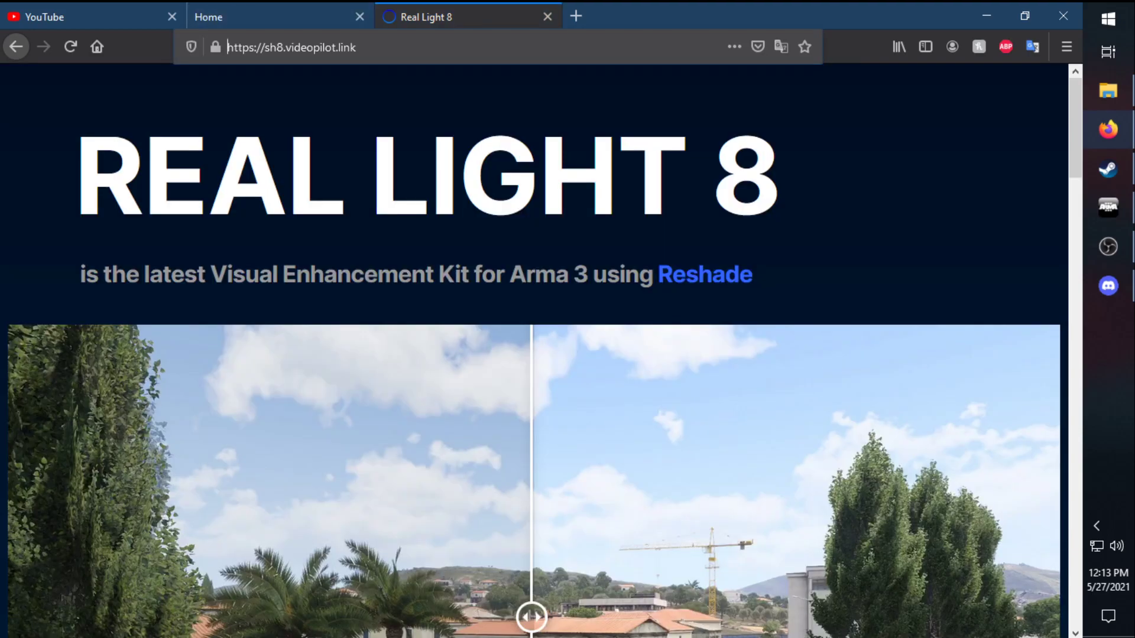
{"action": "scroll", "coordinate": [531, 355], "scroll_direction": "down", "scroll_amount": 3}
{"action": "left_click_drag", "start_coordinate": [531, 447], "coordinate": [395, 448]}
{"action": "scroll", "coordinate": [481, 447], "scroll_direction": "down", "scroll_amount": 3}
{"action": "scroll", "coordinate": [482, 447], "scroll_direction": "up", "scroll_amount": 2}
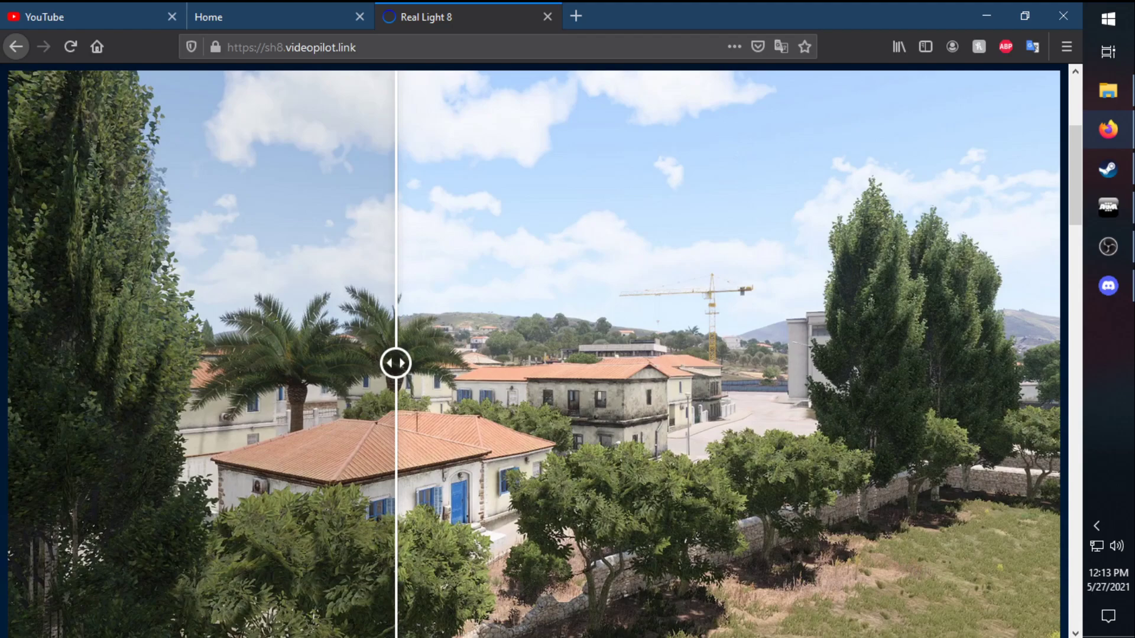
{"action": "left_click_drag", "start_coordinate": [395, 447], "coordinate": [663, 447]}
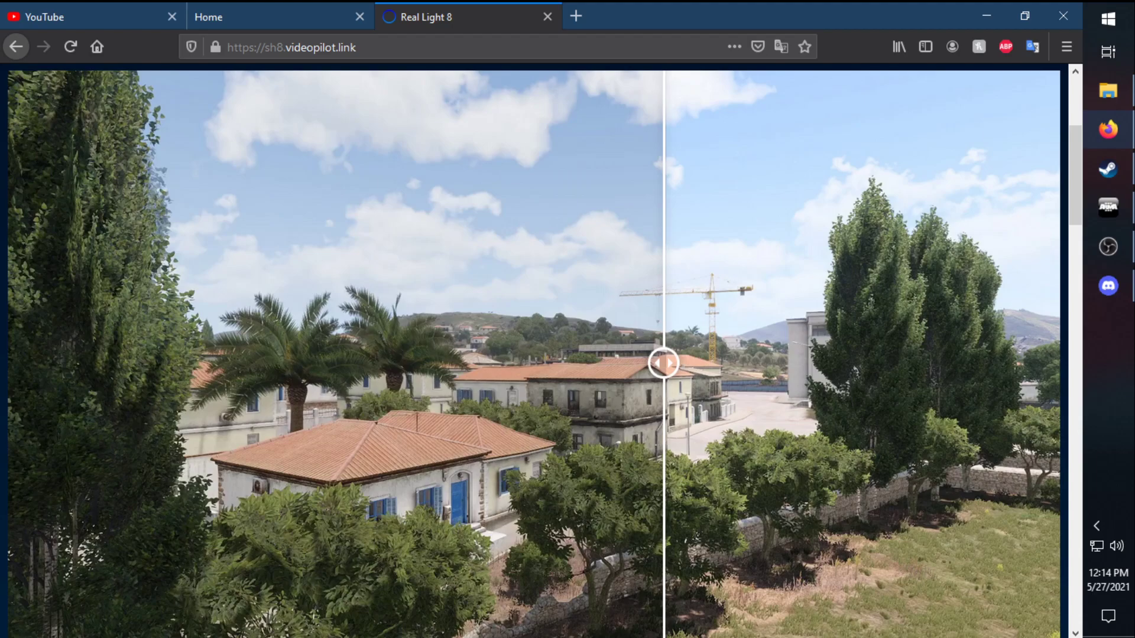
{"action": "key", "text": "ctrl+shift+Tab"}
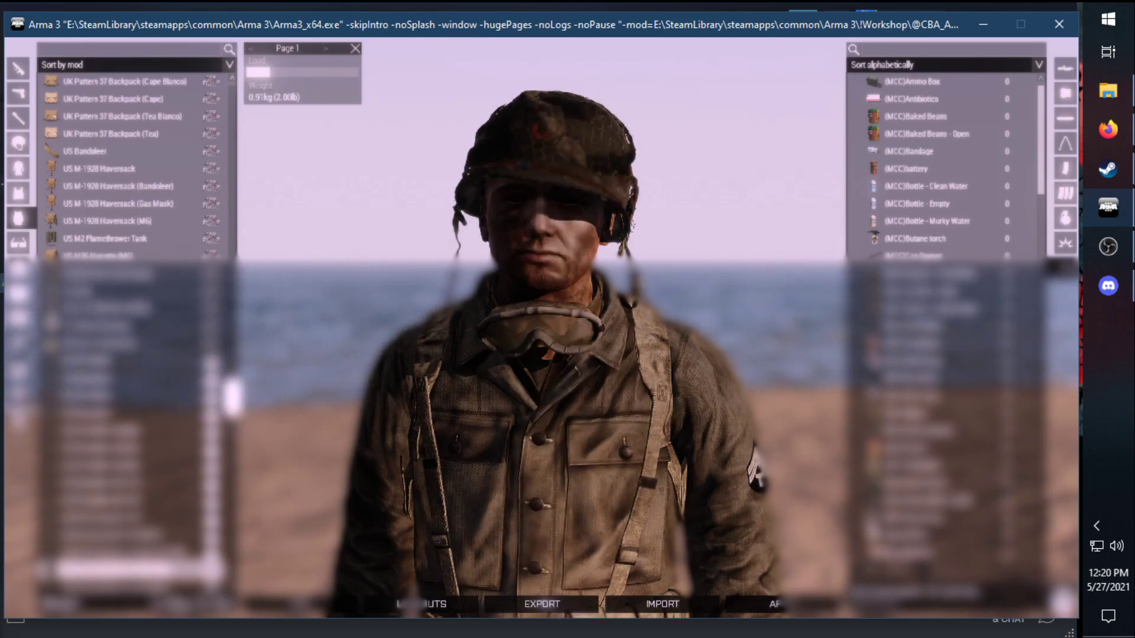
Step: Open the ReShade overlay in Arma 3, disable both CinematicDOF effects and compare the image with all effects off and on
{"action": "key", "text": "Home"}
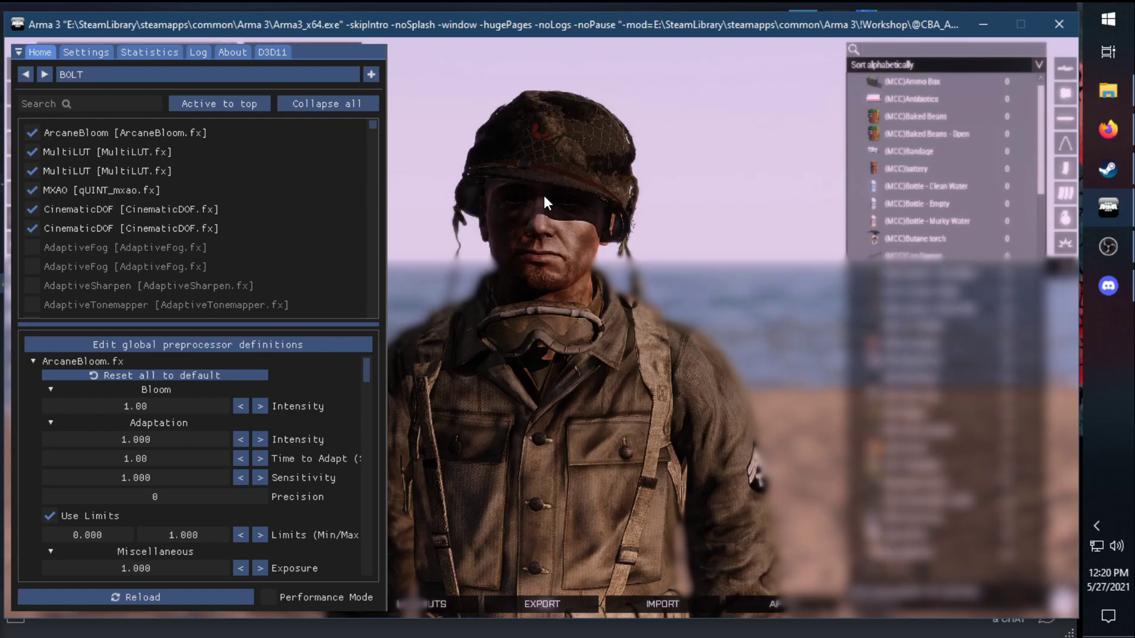
{"action": "left_click", "coordinate": [200, 214]}
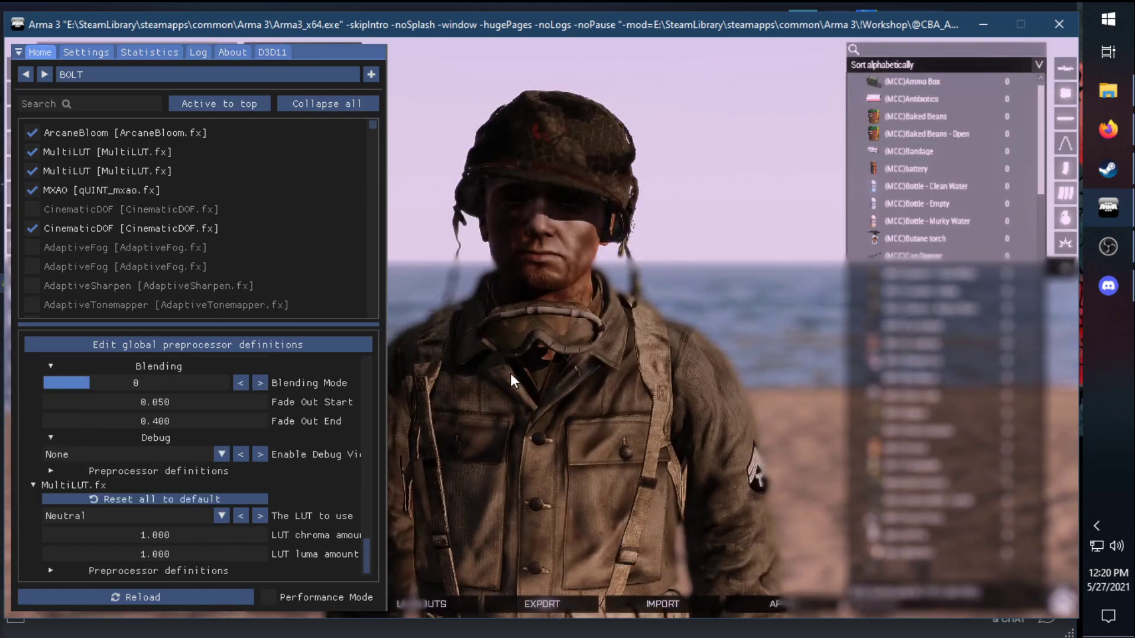
{"action": "left_click", "coordinate": [204, 230]}
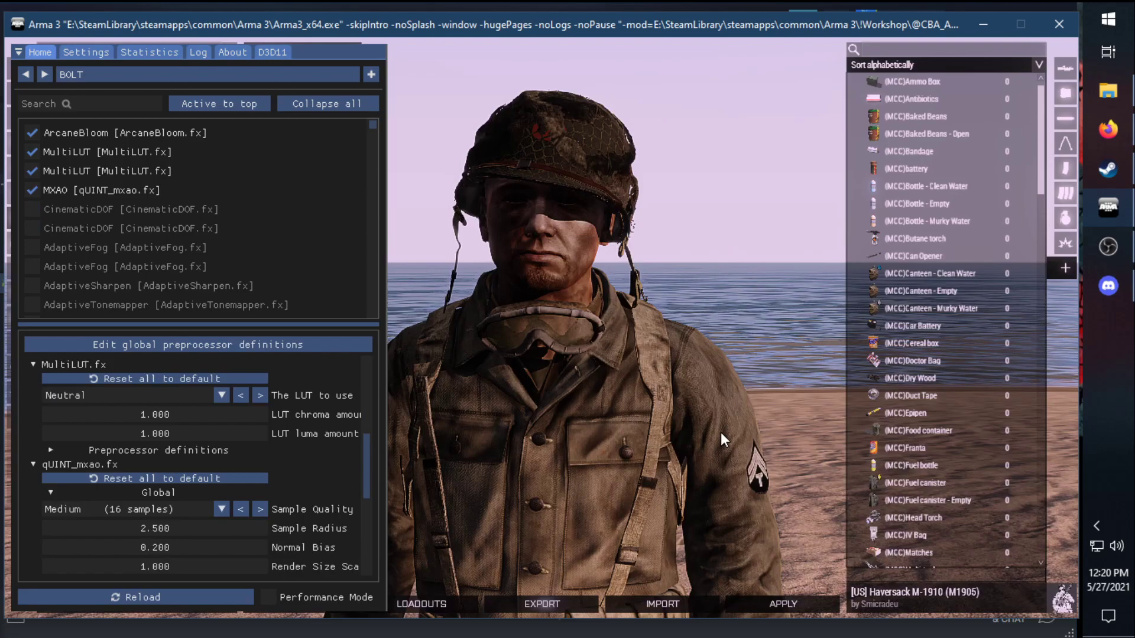
{"action": "key", "text": "Page_Up"}
{"action": "key", "text": "Page_Up"}
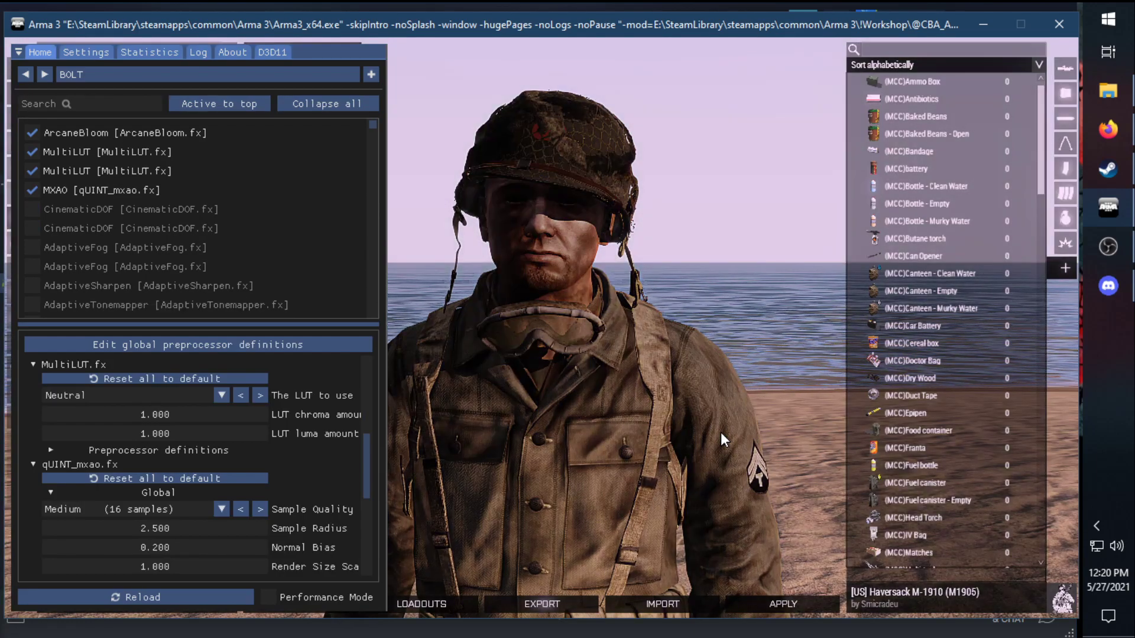
Step: Compare the image with one CinematicDOF effect on and off, and re-enable both CinematicDOF effects
{"action": "left_click", "coordinate": [354, 209]}
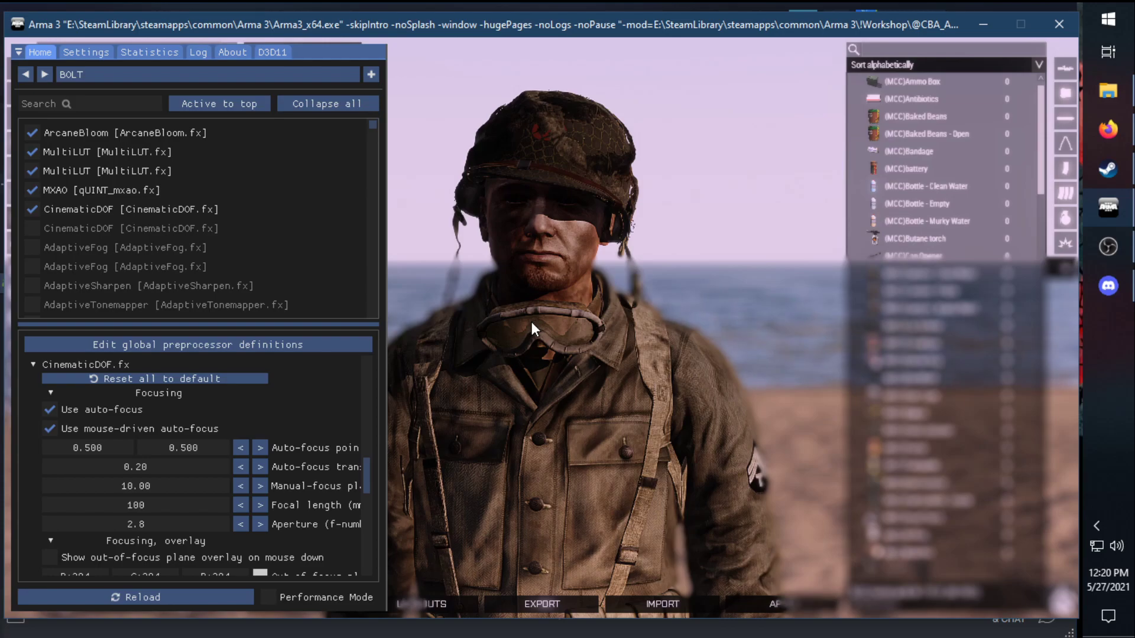
{"action": "left_click", "coordinate": [139, 211]}
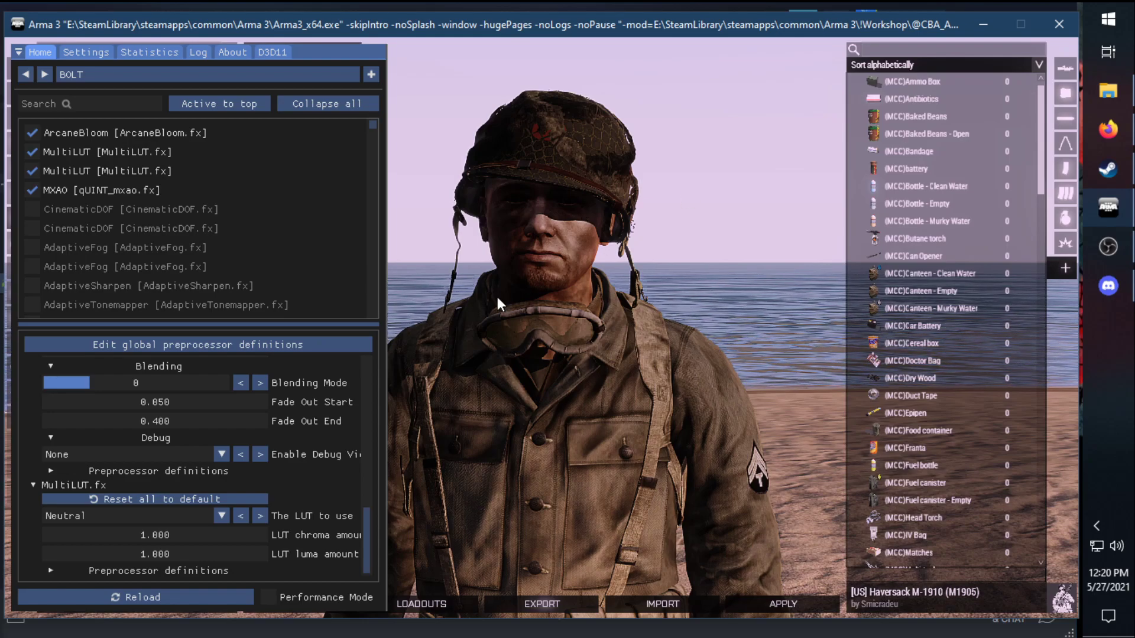
{"action": "left_click", "coordinate": [190, 209]}
{"action": "left_click", "coordinate": [181, 223]}
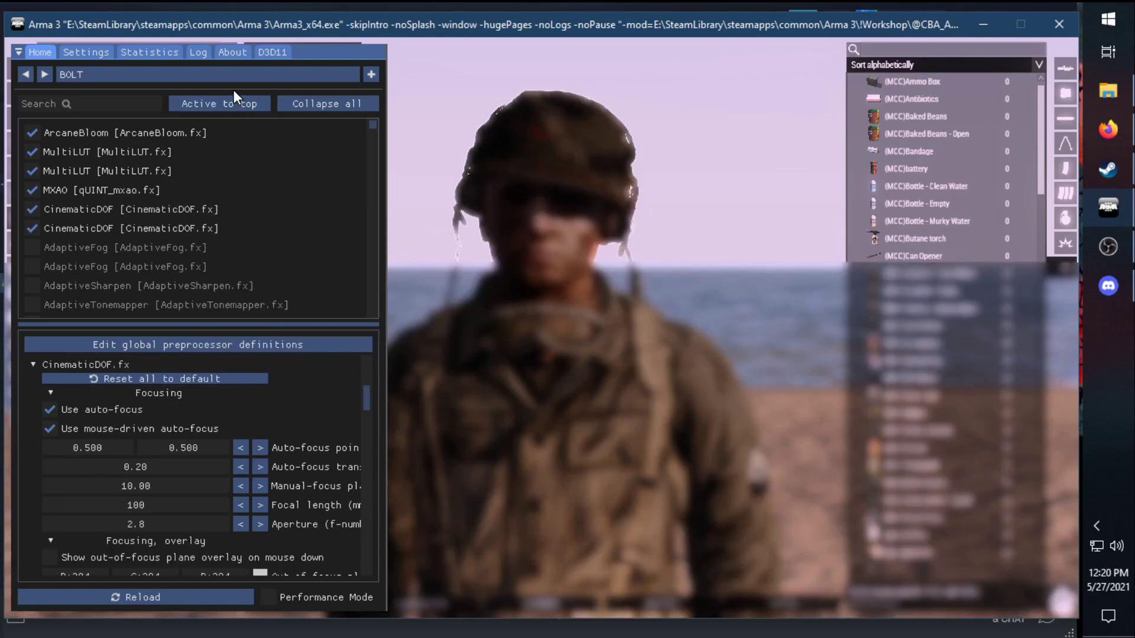
Step: Load the BORDERLANDS preset and view it with the ReShade overlay hidden before reopening the overlay
{"action": "left_click", "coordinate": [232, 75]}
{"action": "double_click", "coordinate": [161, 206]}
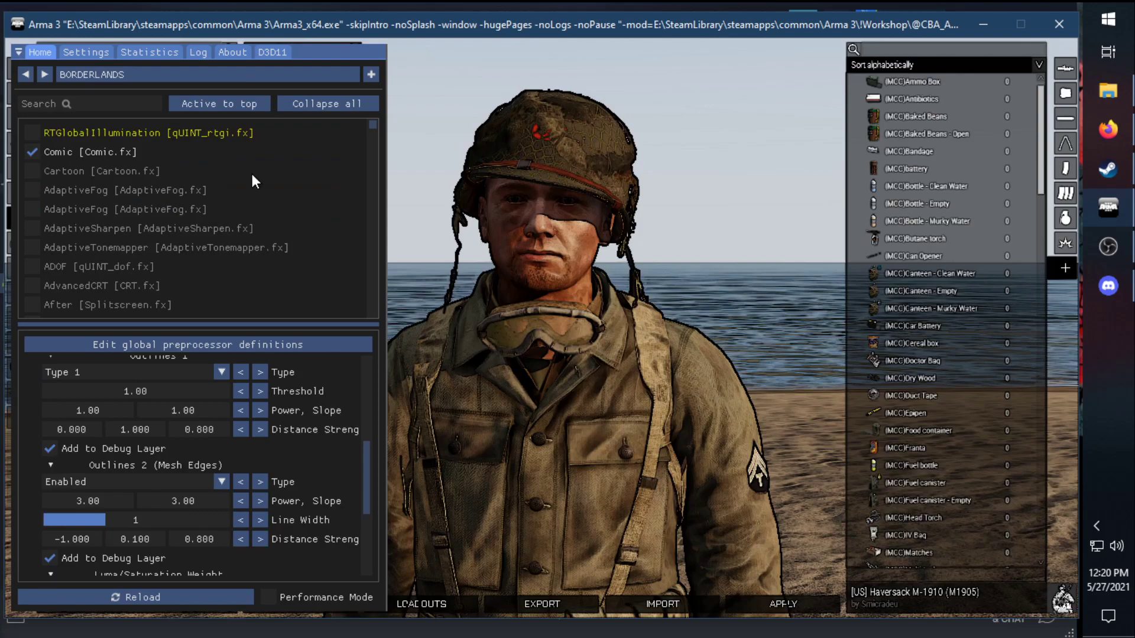
{"action": "key", "text": "Home"}
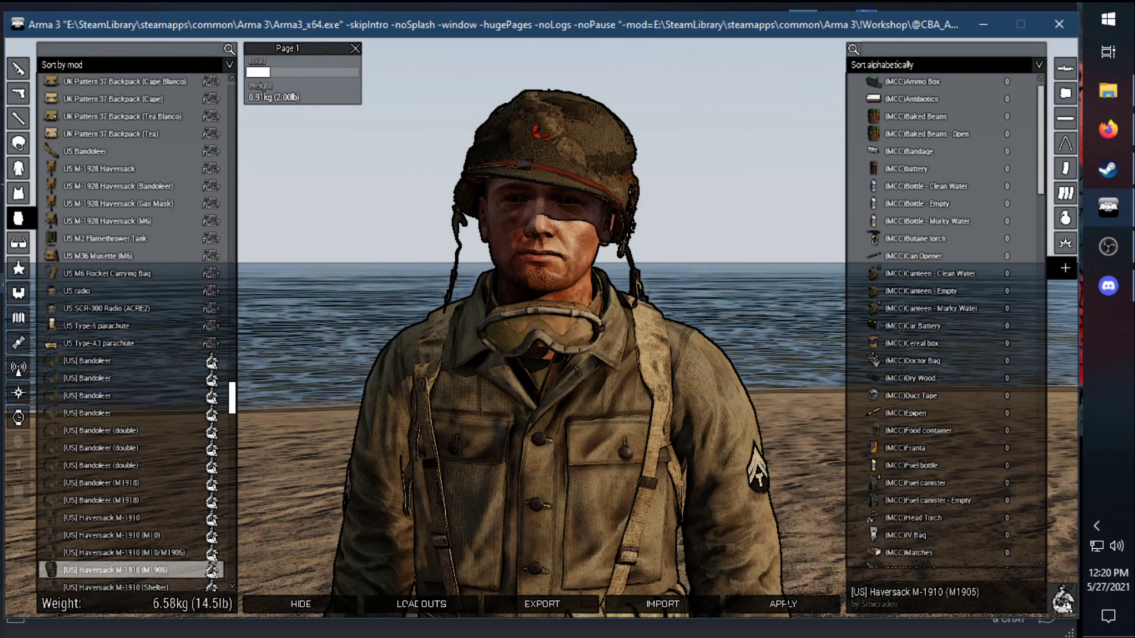
{"action": "key", "text": "Home"}
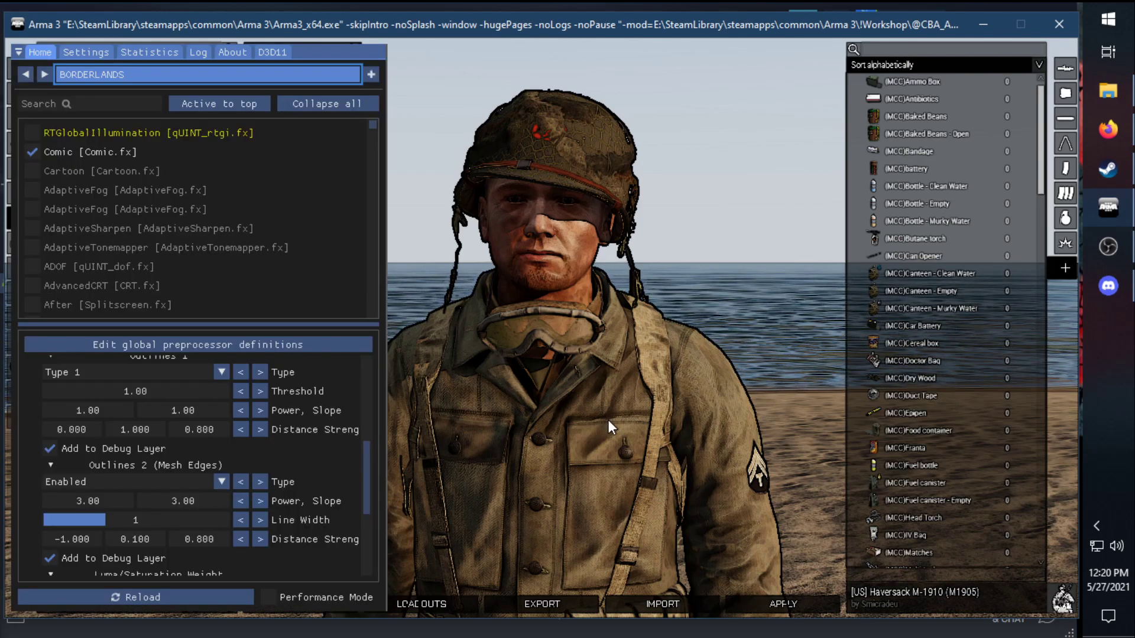
Step: Load the HIGH QUALITY preset, look at the ReShade statistics and return to the effect list
{"action": "left_click", "coordinate": [204, 75]}
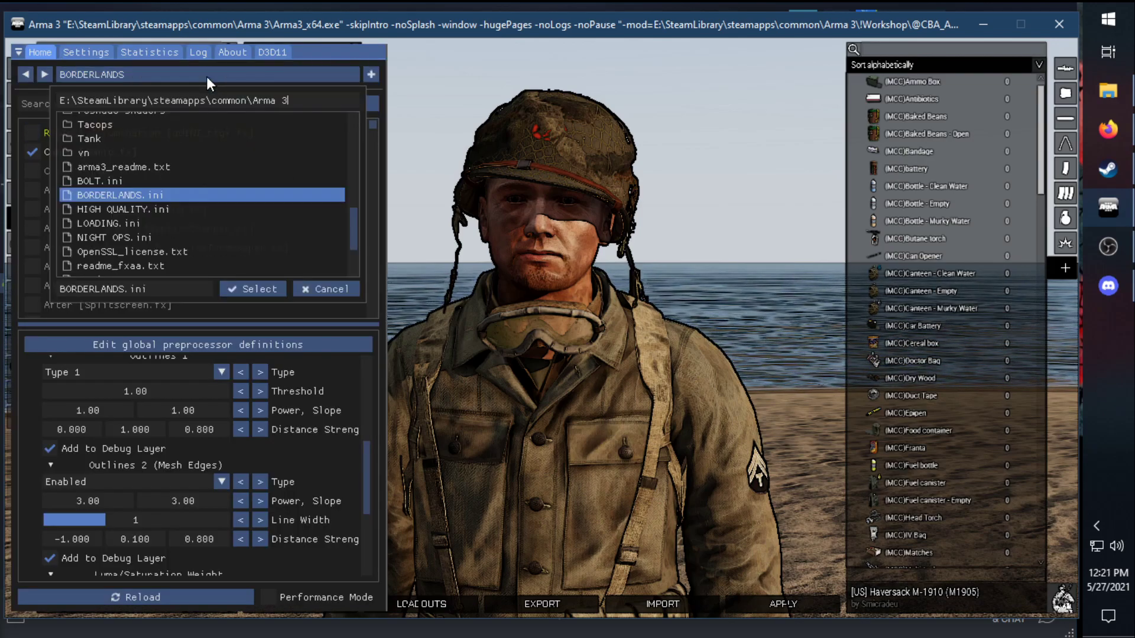
{"action": "double_click", "coordinate": [165, 213]}
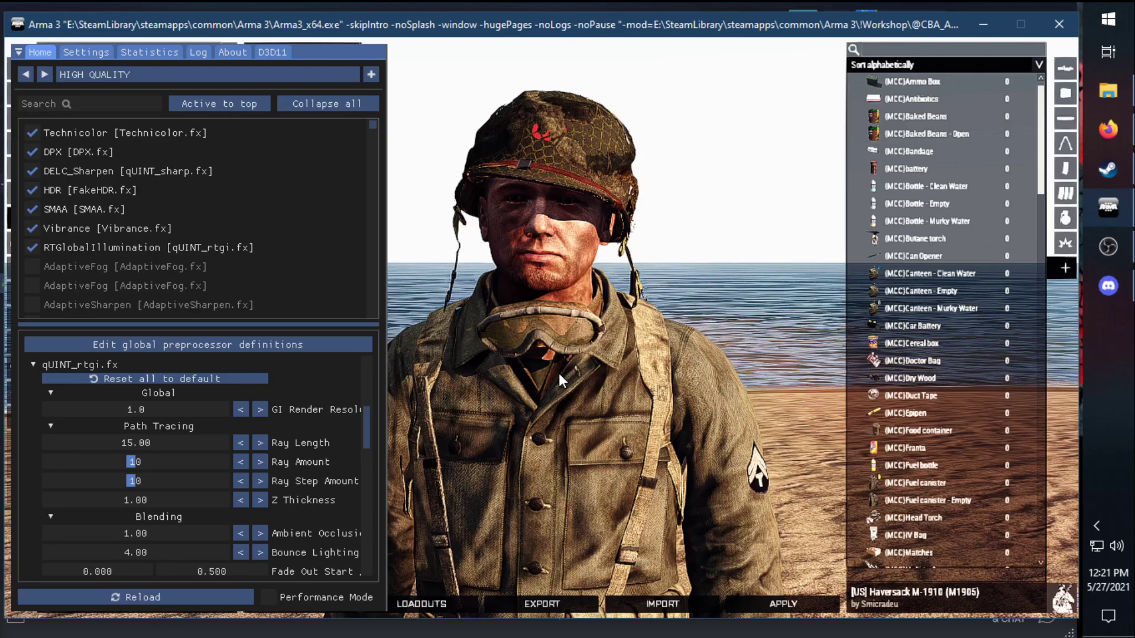
{"action": "left_click", "coordinate": [171, 56]}
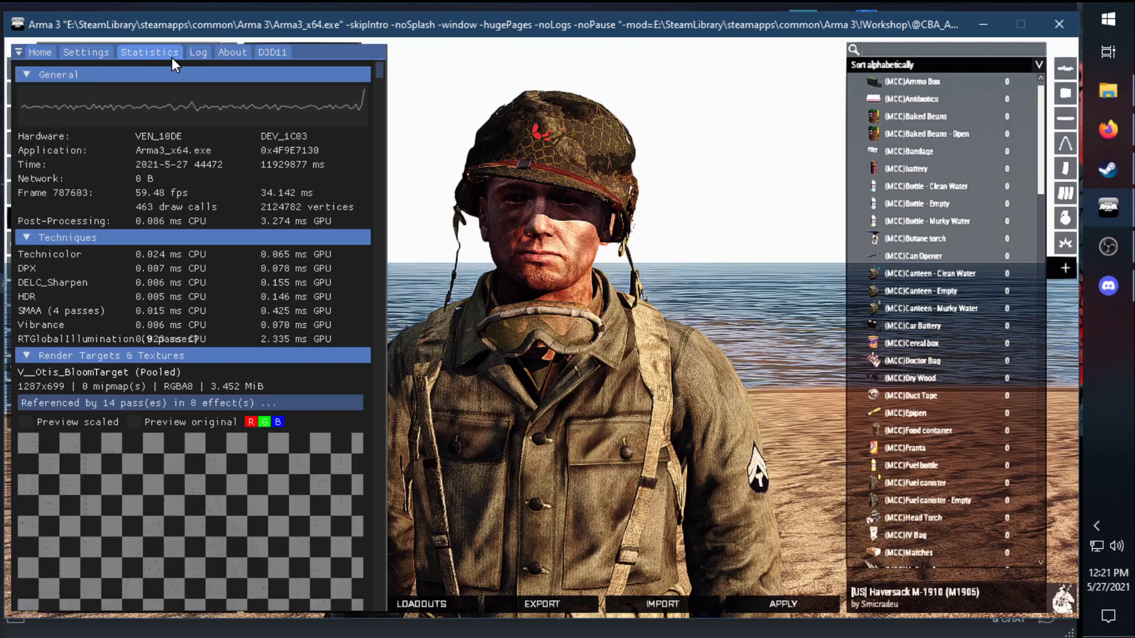
{"action": "left_click", "coordinate": [47, 58]}
Step: Load the BOLT preset and disable both of its CinematicDOF effects
{"action": "left_click", "coordinate": [95, 74]}
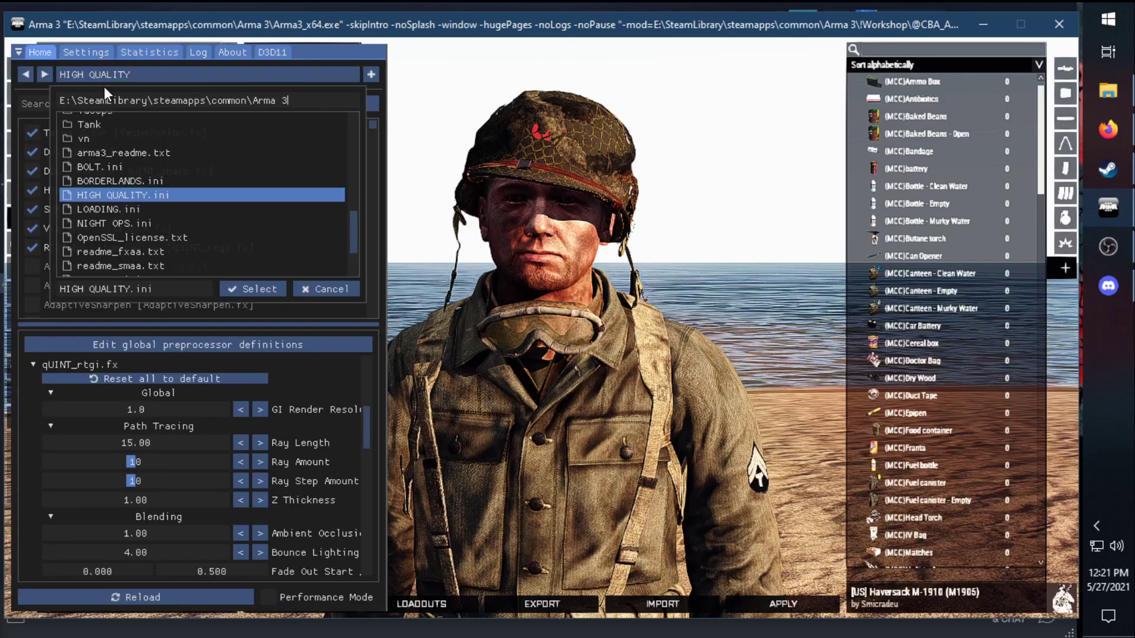
{"action": "left_click", "coordinate": [115, 165]}
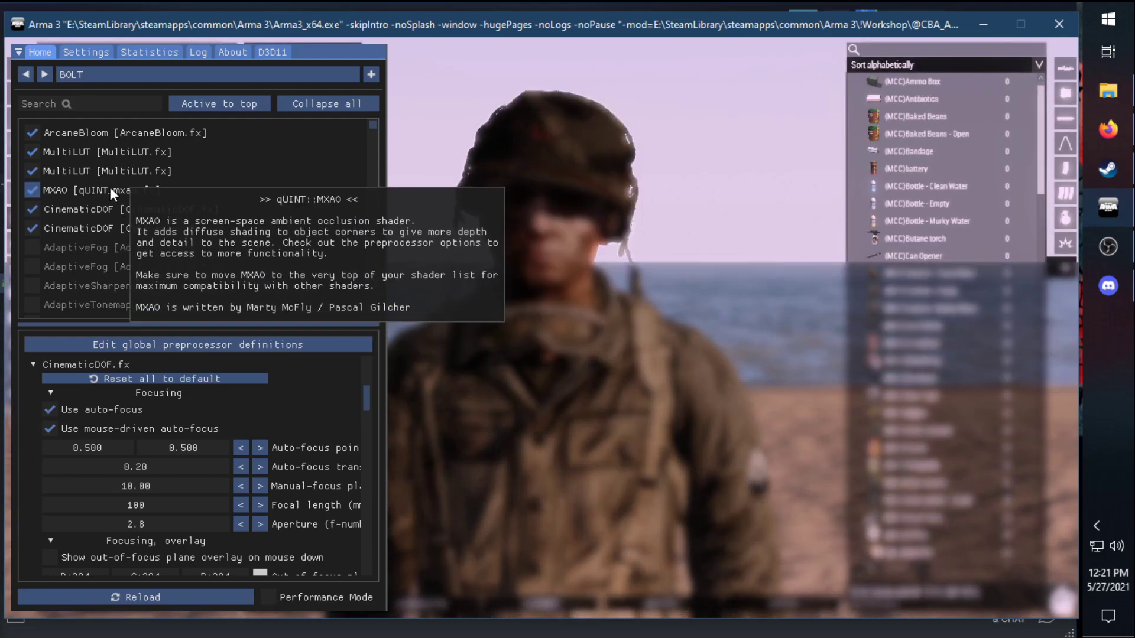
{"action": "left_click", "coordinate": [138, 77]}
{"action": "left_click", "coordinate": [453, 297]}
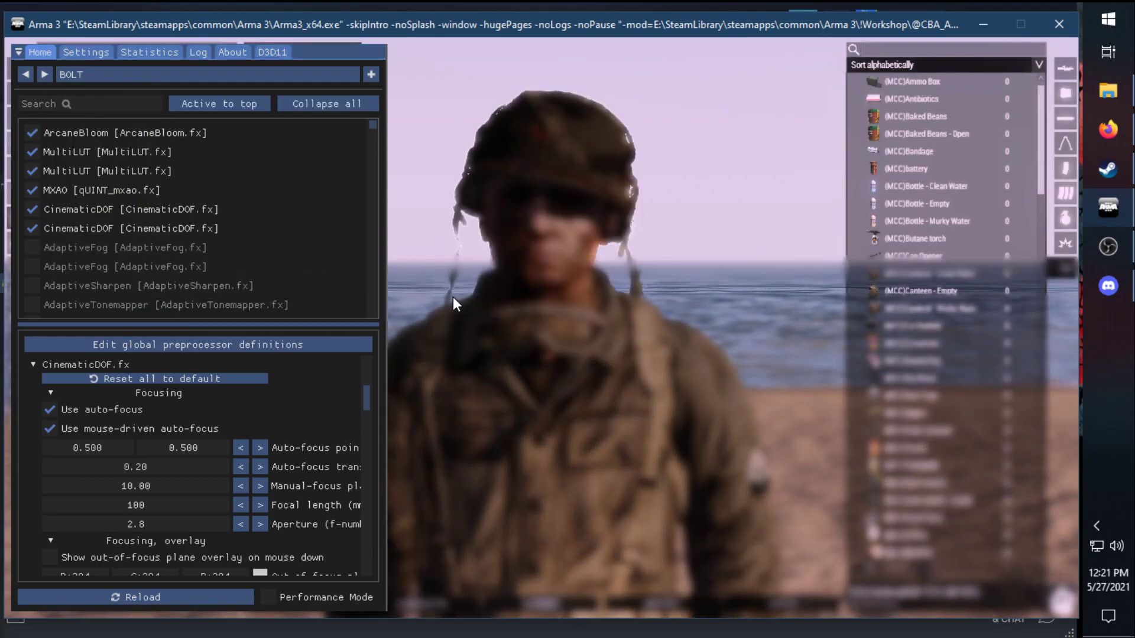
{"action": "left_click", "coordinate": [98, 209]}
{"action": "left_click", "coordinate": [98, 229]}
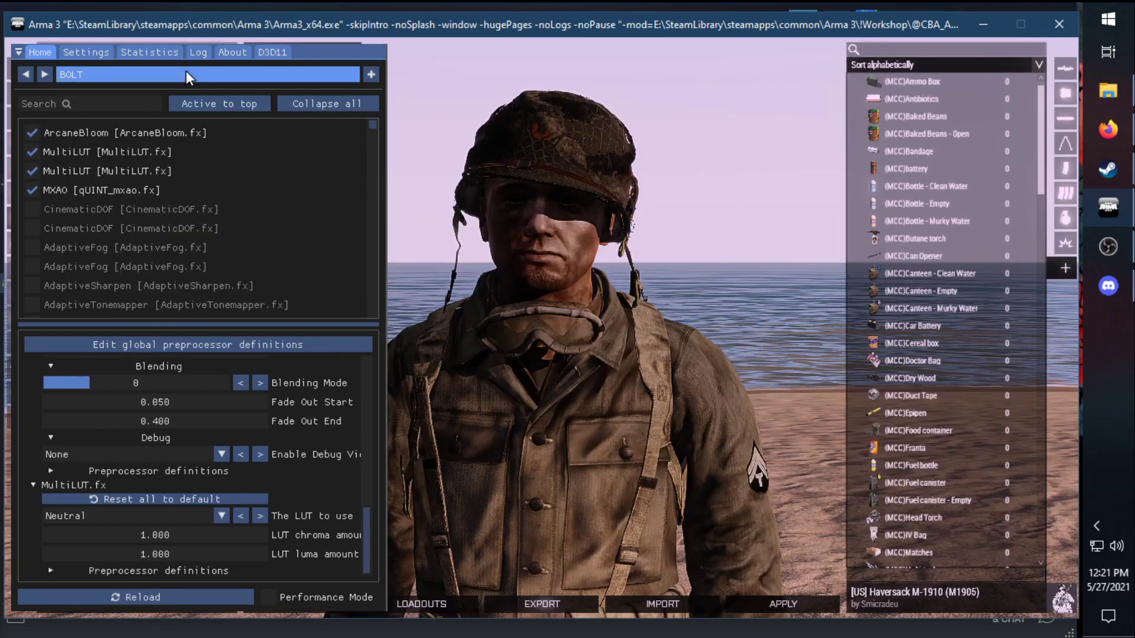
Step: Switch to the HIGH QUALITY preset and, after viewing it, load the LOADING preset
{"action": "left_click", "coordinate": [186, 72]}
{"action": "double_click", "coordinate": [134, 222]}
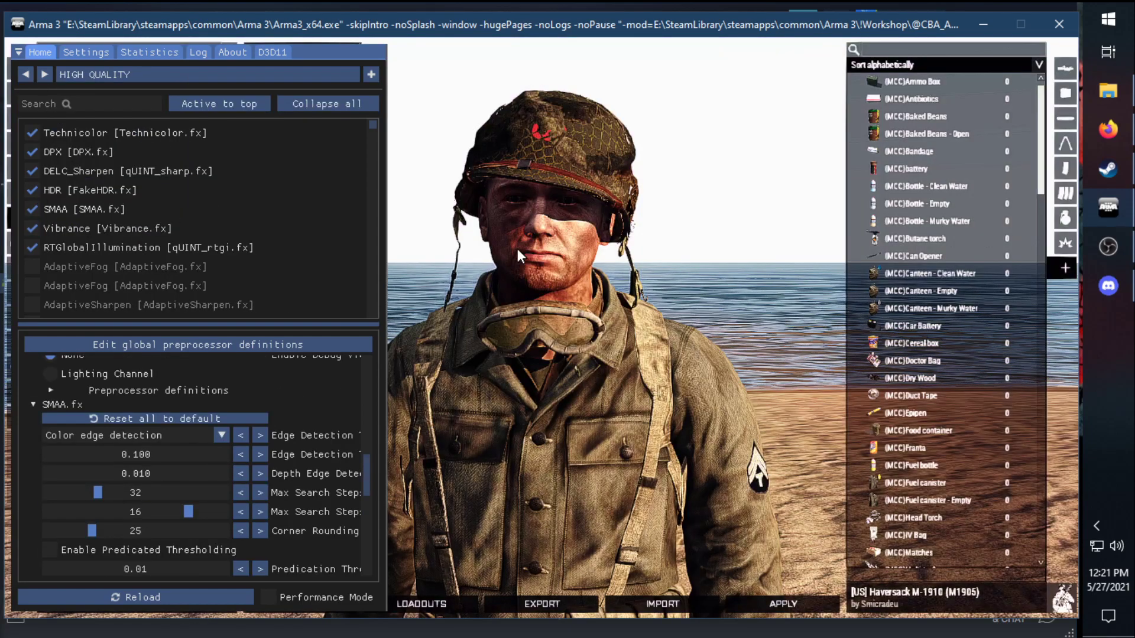
{"action": "left_click", "coordinate": [211, 76]}
{"action": "double_click", "coordinate": [149, 210]}
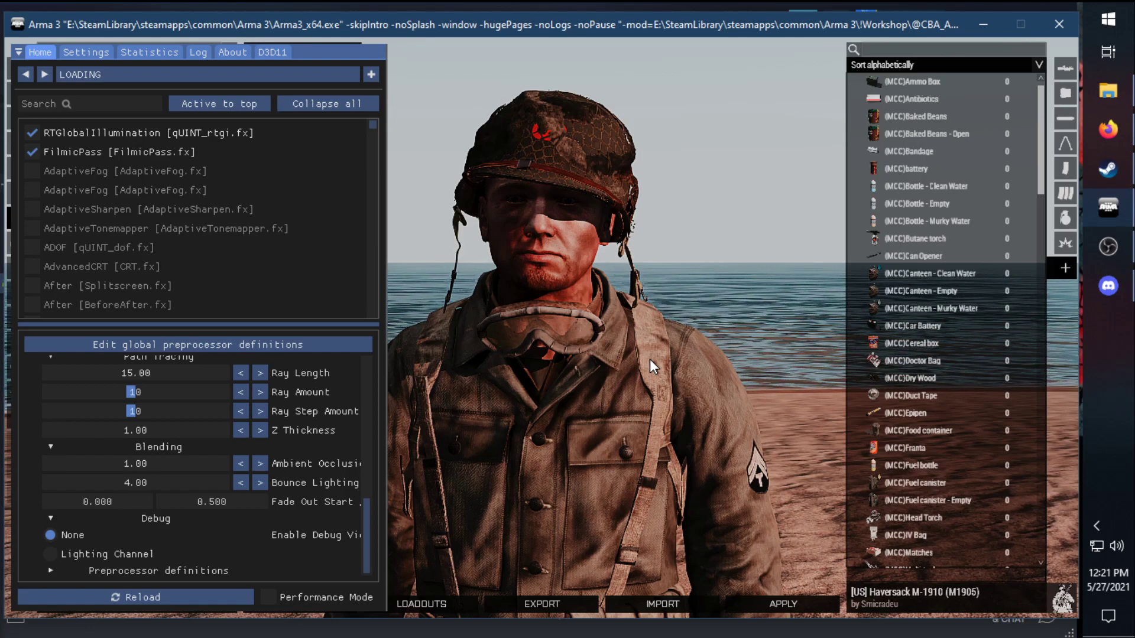
Step: Load the RL8 preset from the Arma 3 folder
{"action": "left_click", "coordinate": [169, 77]}
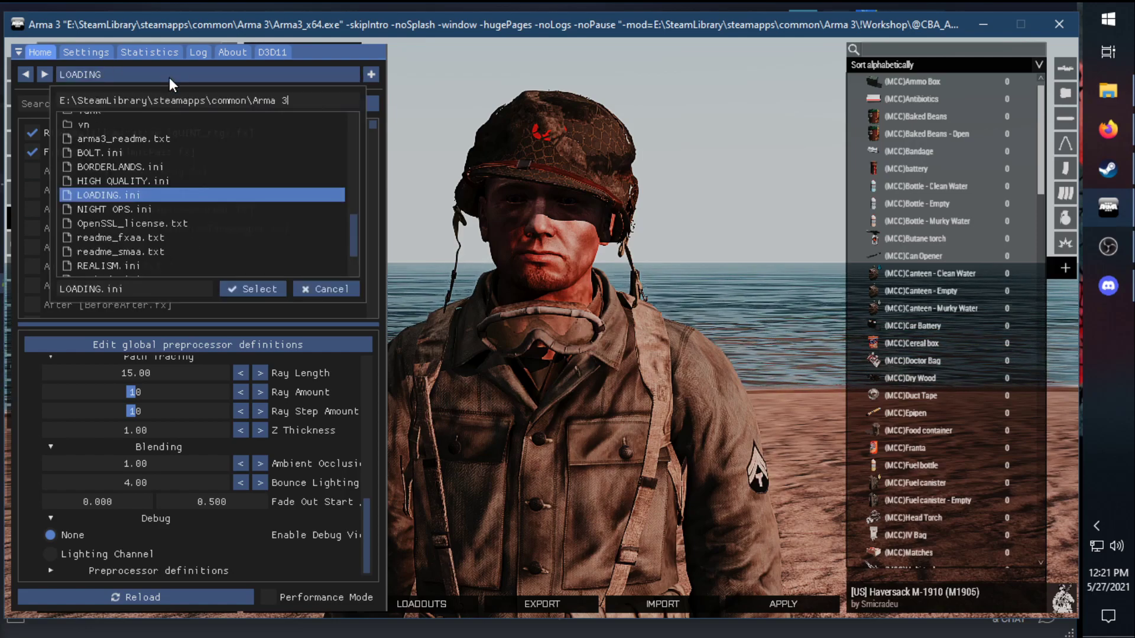
{"action": "scroll", "coordinate": [206, 176], "scroll_direction": "down", "scroll_amount": 2}
{"action": "double_click", "coordinate": [143, 236]}
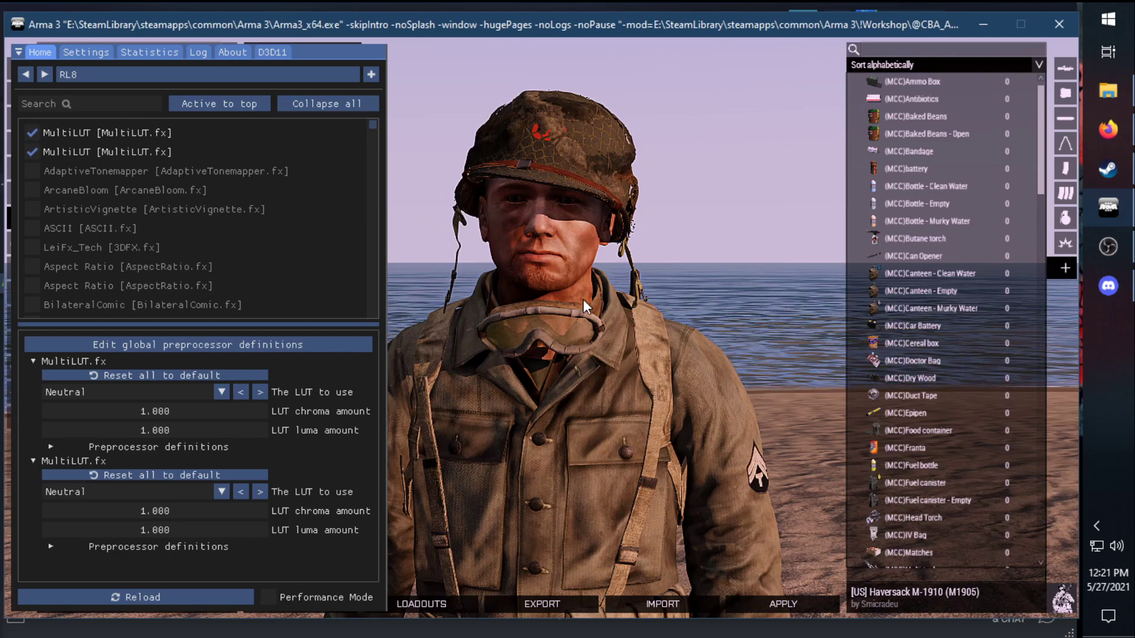
Step: Load the BOLT preset from the Arma 3 folder
{"action": "left_click", "coordinate": [143, 77]}
{"action": "scroll", "coordinate": [136, 183], "scroll_direction": "up", "scroll_amount": 3}
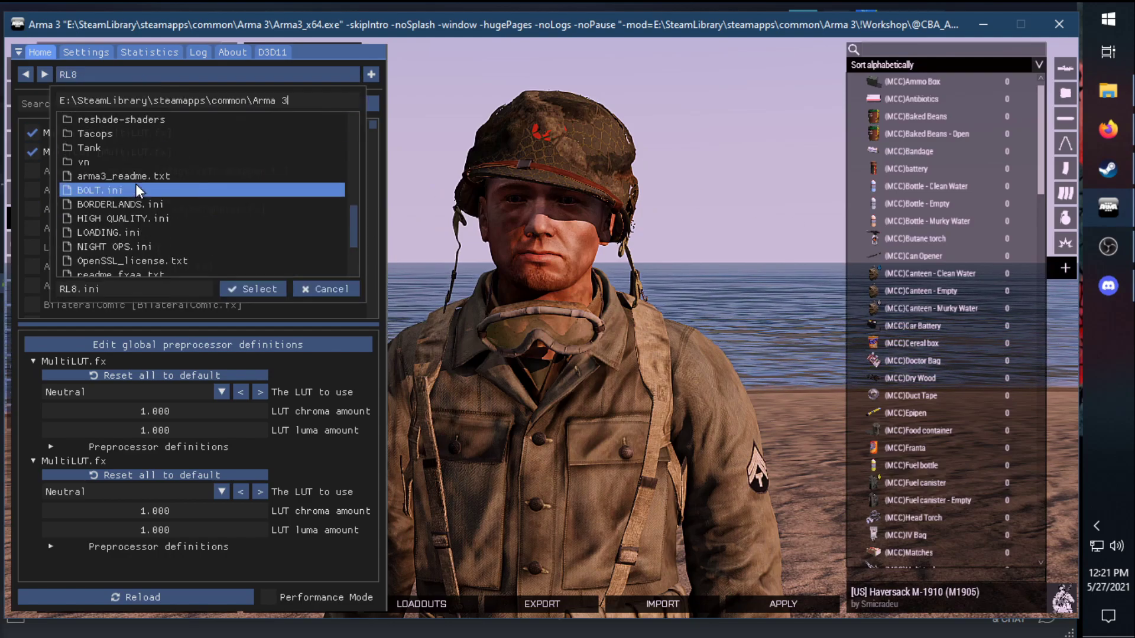
{"action": "double_click", "coordinate": [137, 188]}
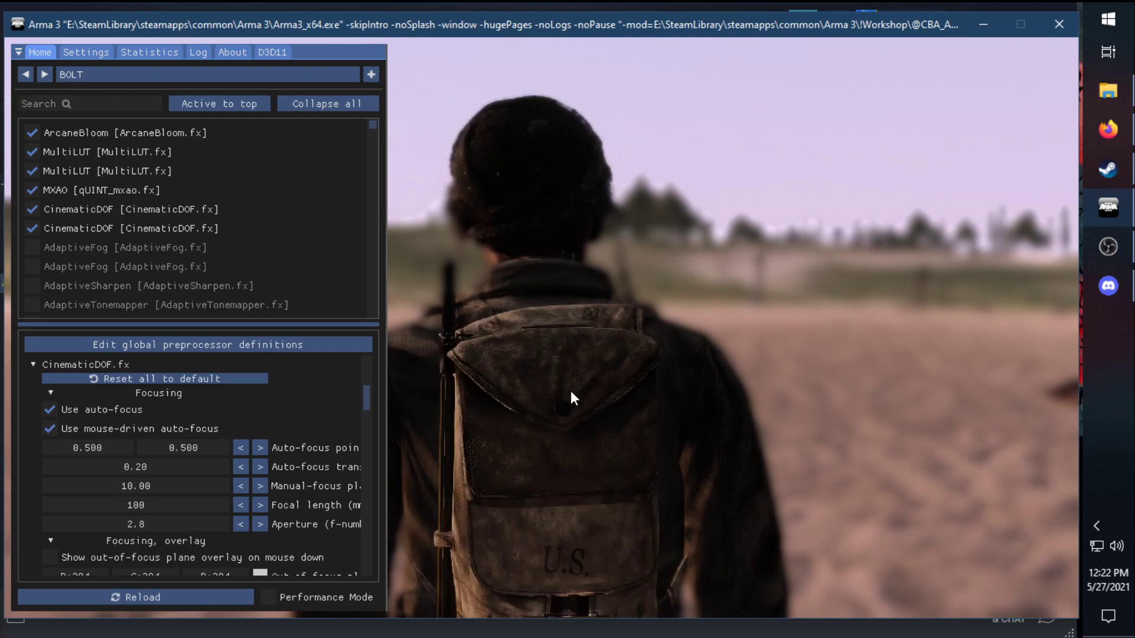
Step: Disable both CinematicDOF effects to inspect the scene without blur, and enable them again
{"action": "left_click", "coordinate": [131, 228]}
{"action": "left_click", "coordinate": [130, 211]}
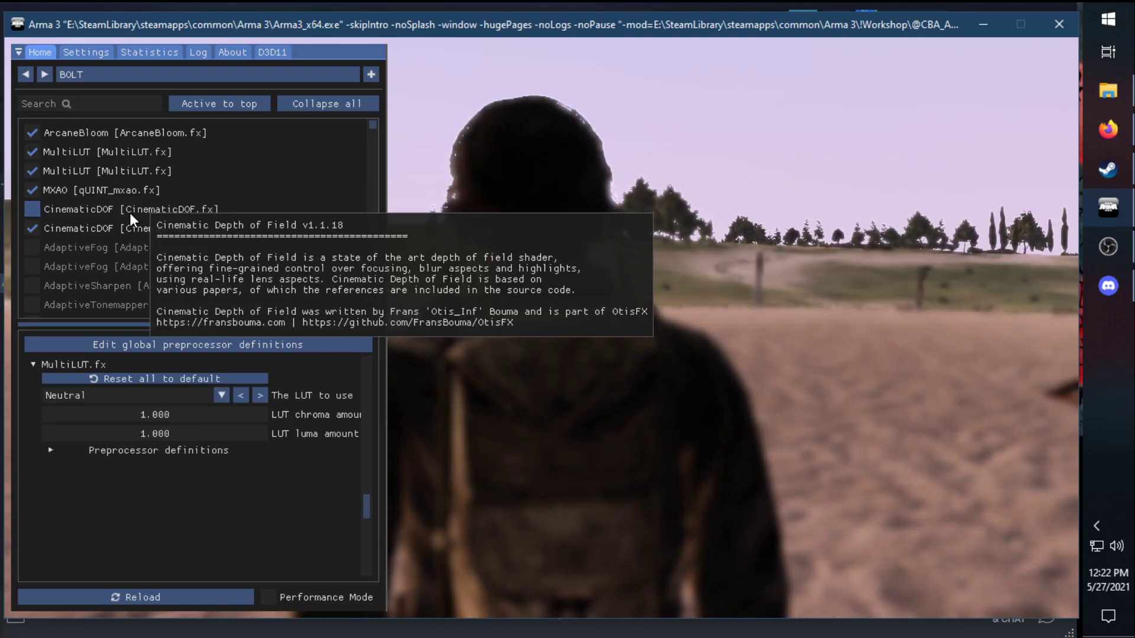
{"action": "mouse_move", "coordinate": [161, 209]}
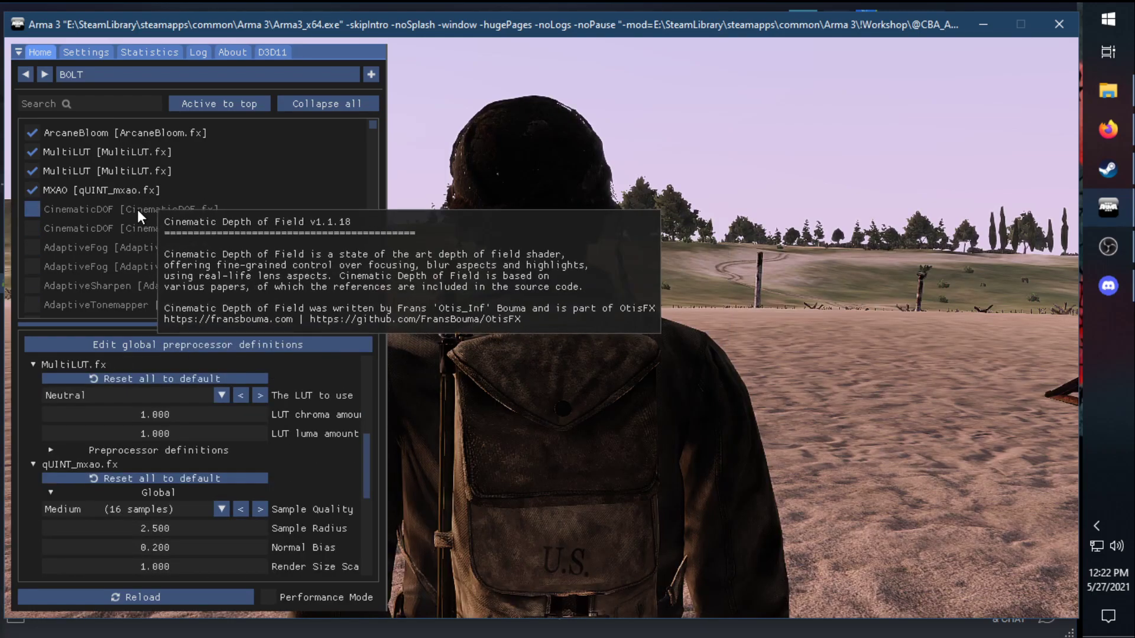
{"action": "left_click", "coordinate": [133, 211]}
{"action": "left_click", "coordinate": [115, 230]}
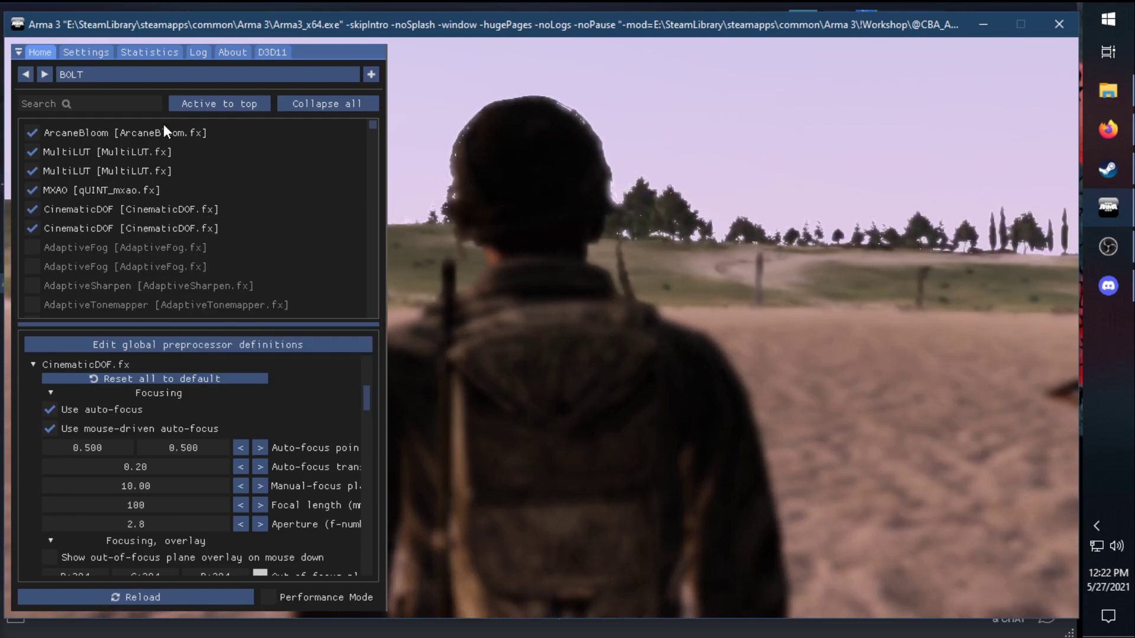
Step: Load the BORDERLANDS preset and compare the scene with all effects off and on
{"action": "left_click", "coordinate": [154, 73]}
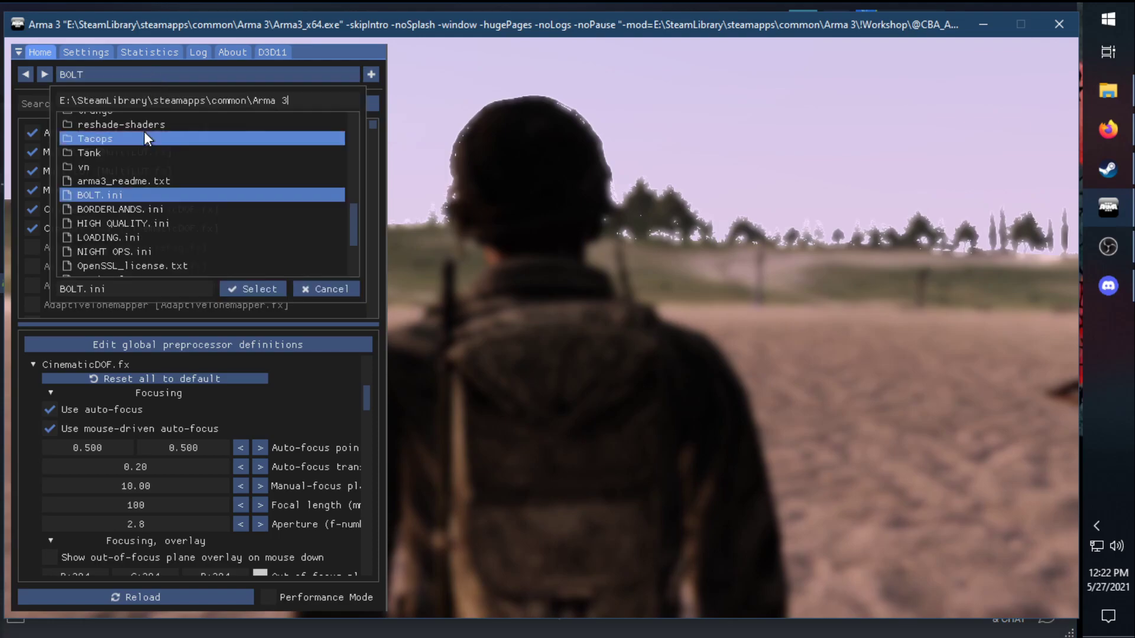
{"action": "double_click", "coordinate": [129, 208]}
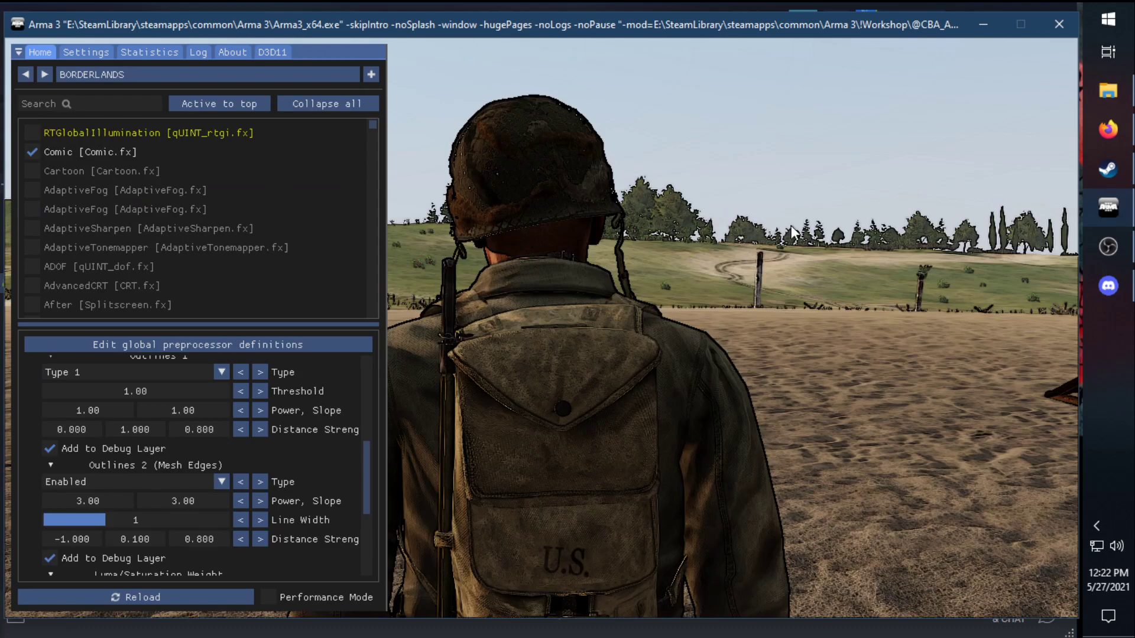
{"action": "key", "text": "Page_Up"}
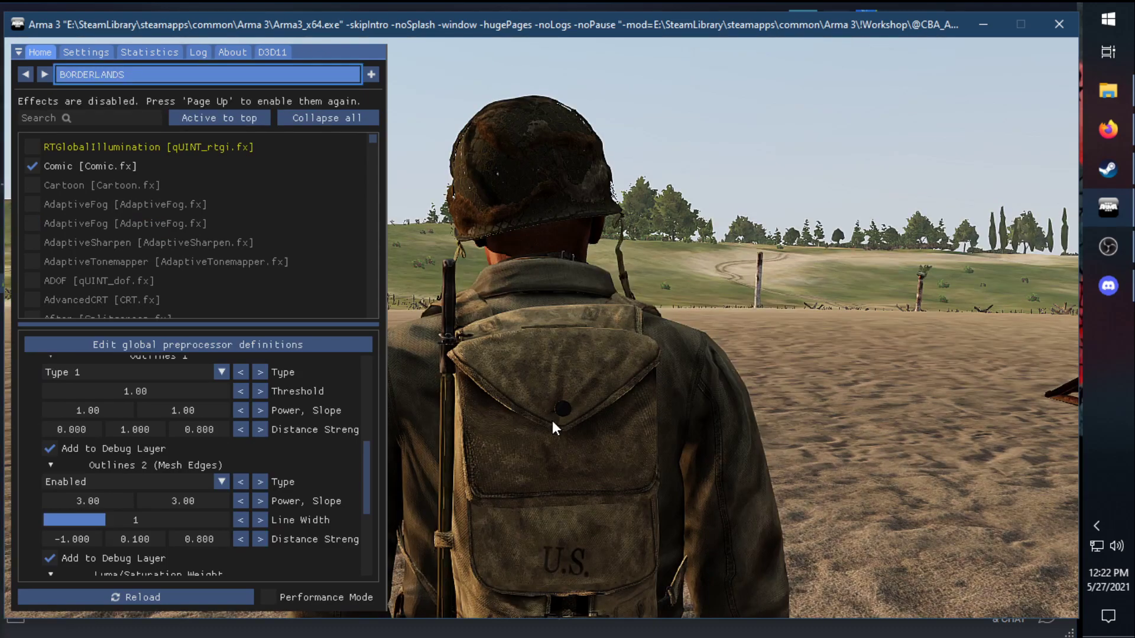
{"action": "key", "text": "Page_Up"}
Step: Load the HIGH QUALITY preset for the scene behind the soldier
{"action": "left_click", "coordinate": [177, 74]}
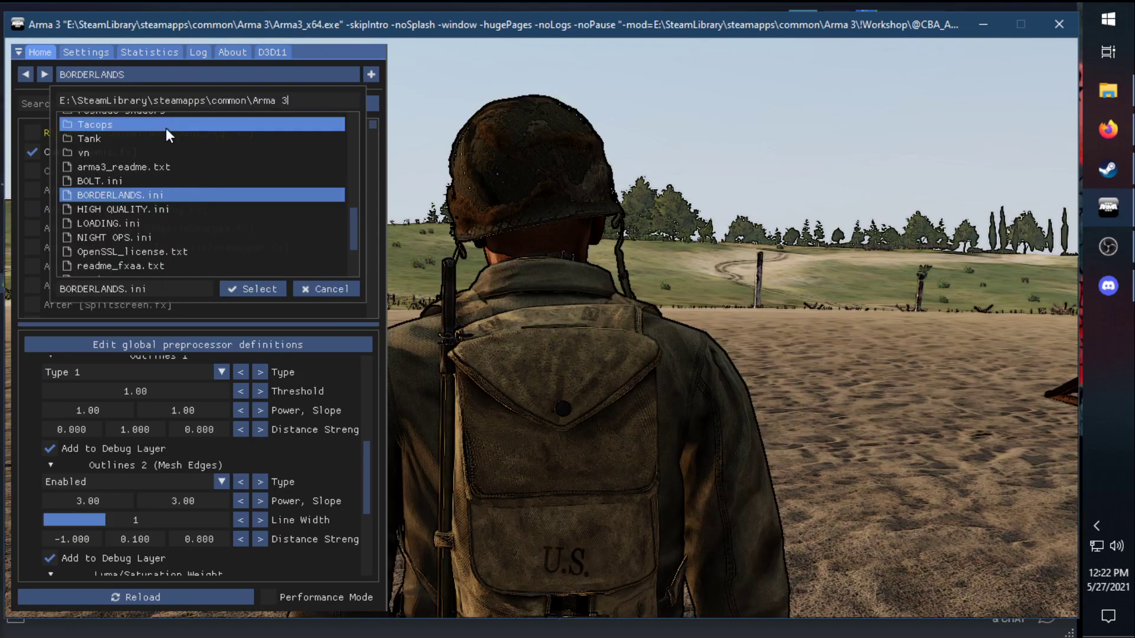
{"action": "double_click", "coordinate": [154, 208]}
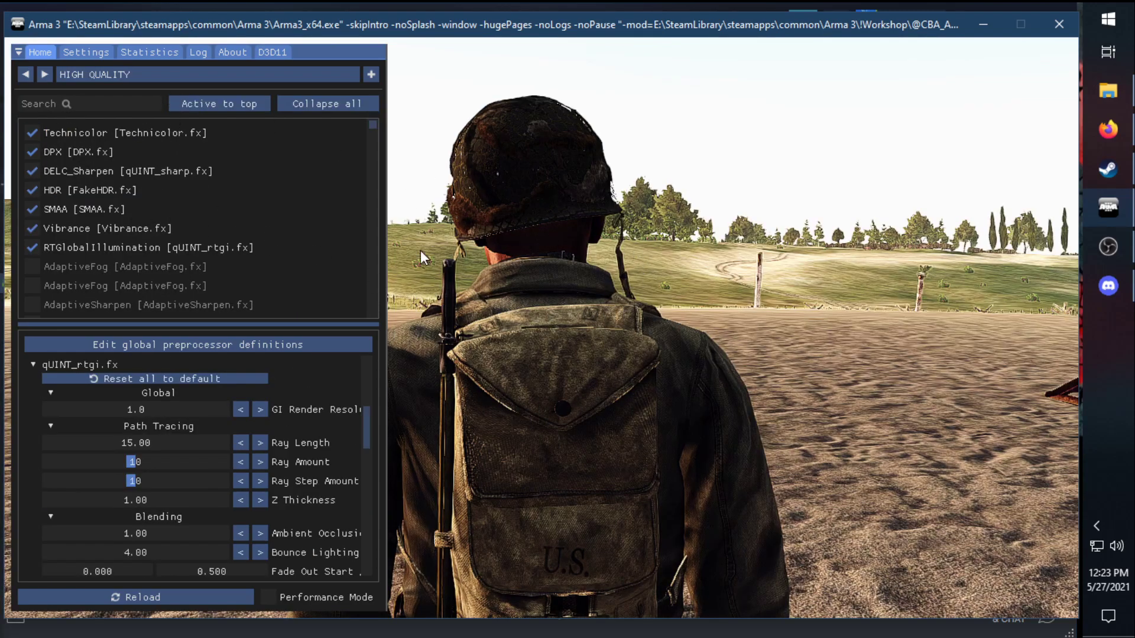
Step: Apply the LOADING preset to the soldier scene, followed by the RL8 preset, to compare their looks
{"action": "left_click", "coordinate": [203, 76]}
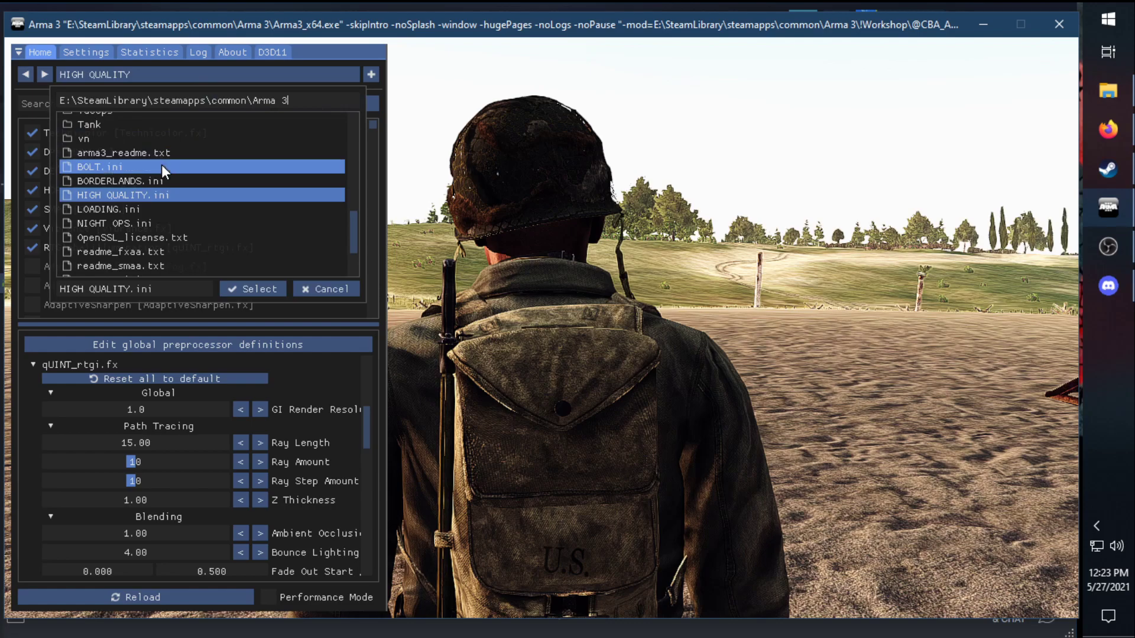
{"action": "double_click", "coordinate": [148, 209]}
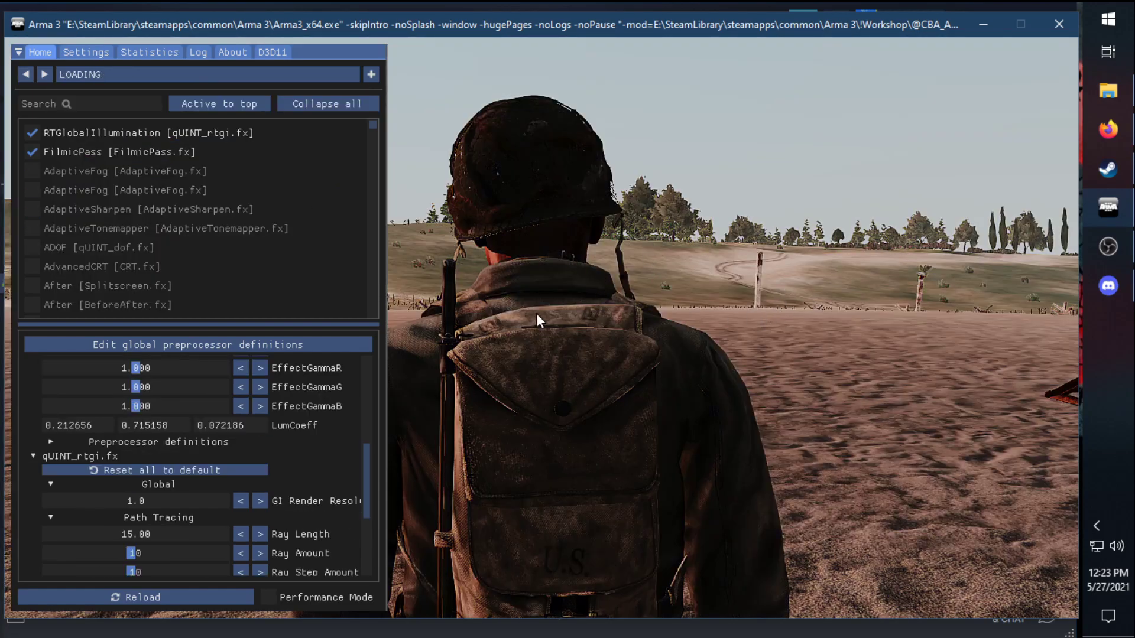
{"action": "left_click", "coordinate": [148, 76]}
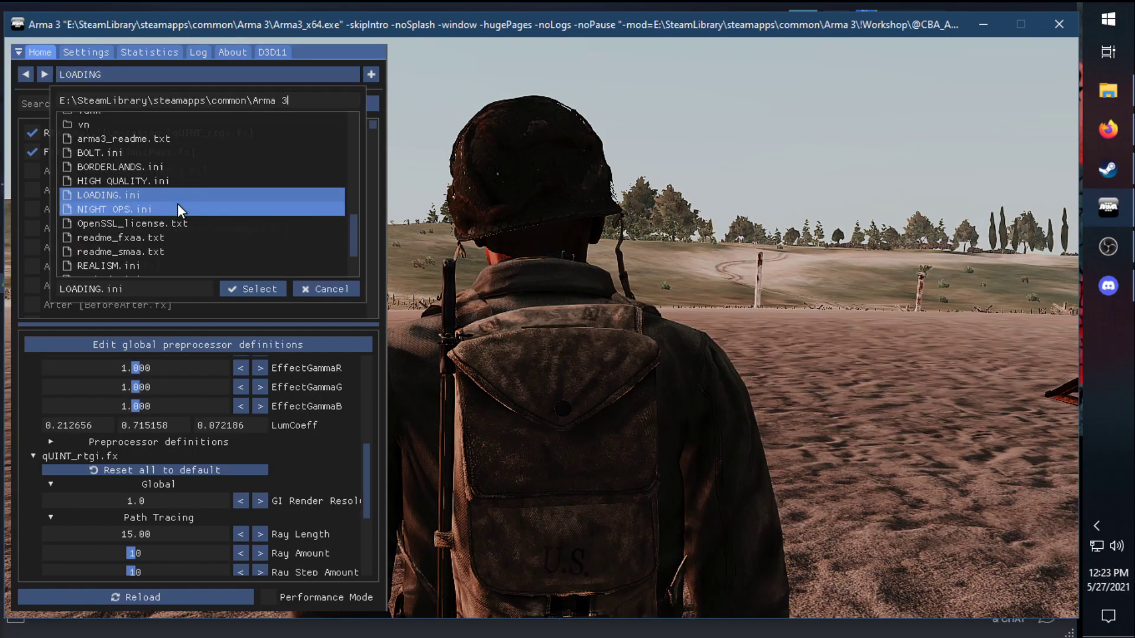
{"action": "scroll", "coordinate": [132, 237], "scroll_direction": "down", "scroll_amount": 2}
{"action": "double_click", "coordinate": [105, 243]}
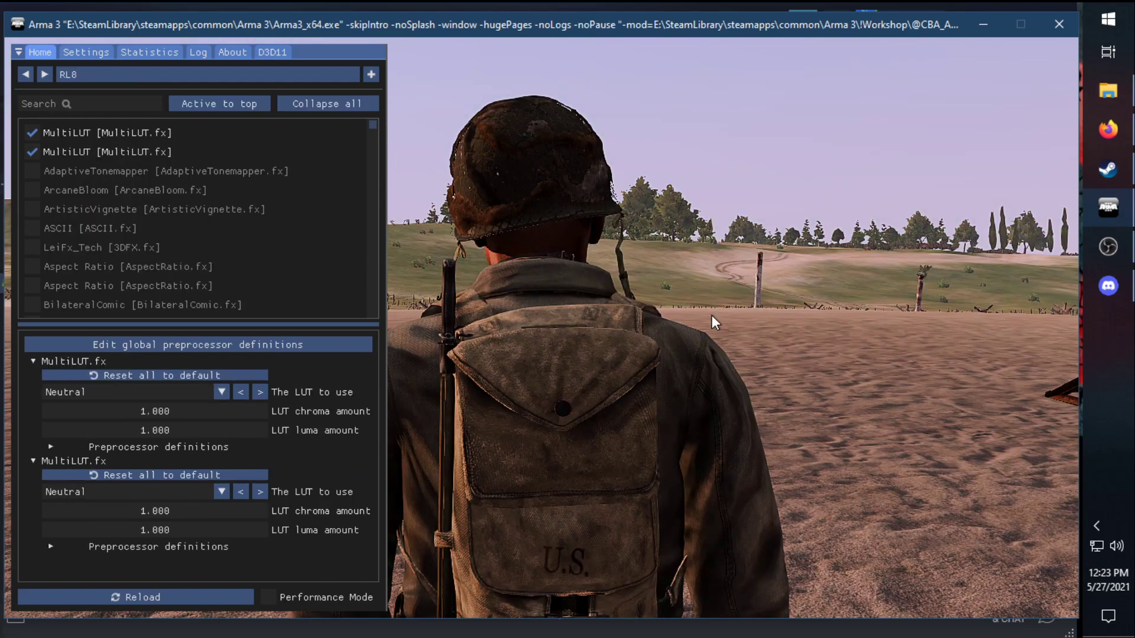
Step: Switch the scene to the BOLT preset and then to the BORDERLANDS preset from the Arma 3 folder
{"action": "left_click", "coordinate": [220, 76]}
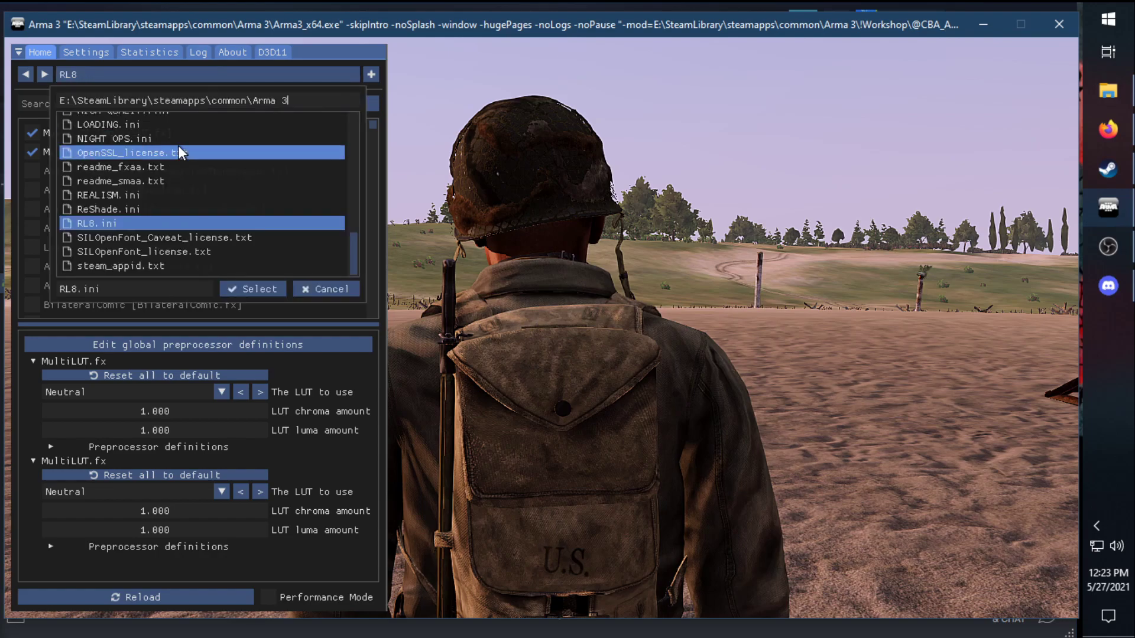
{"action": "scroll", "coordinate": [179, 145], "scroll_direction": "up", "scroll_amount": 3}
{"action": "double_click", "coordinate": [144, 189]}
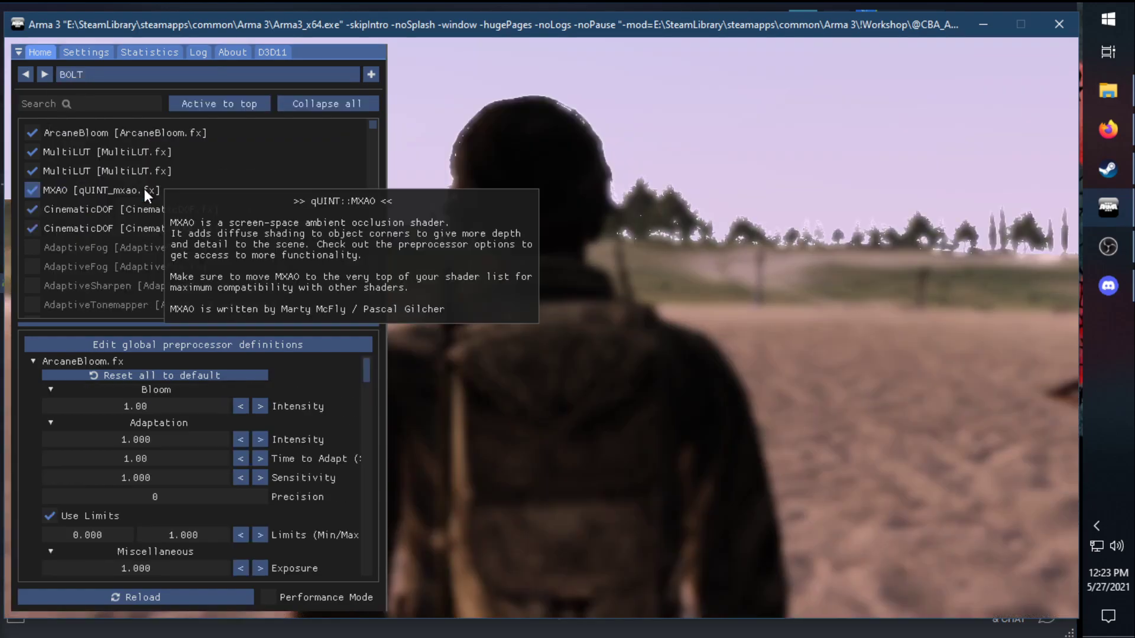
{"action": "left_click", "coordinate": [137, 76]}
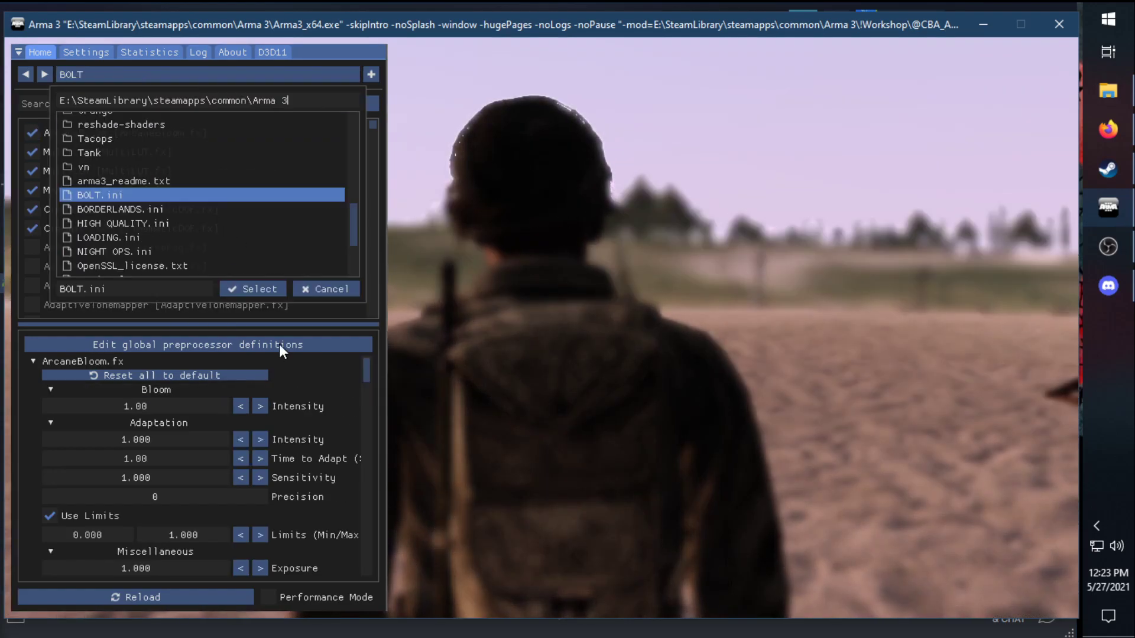
{"action": "double_click", "coordinate": [133, 200]}
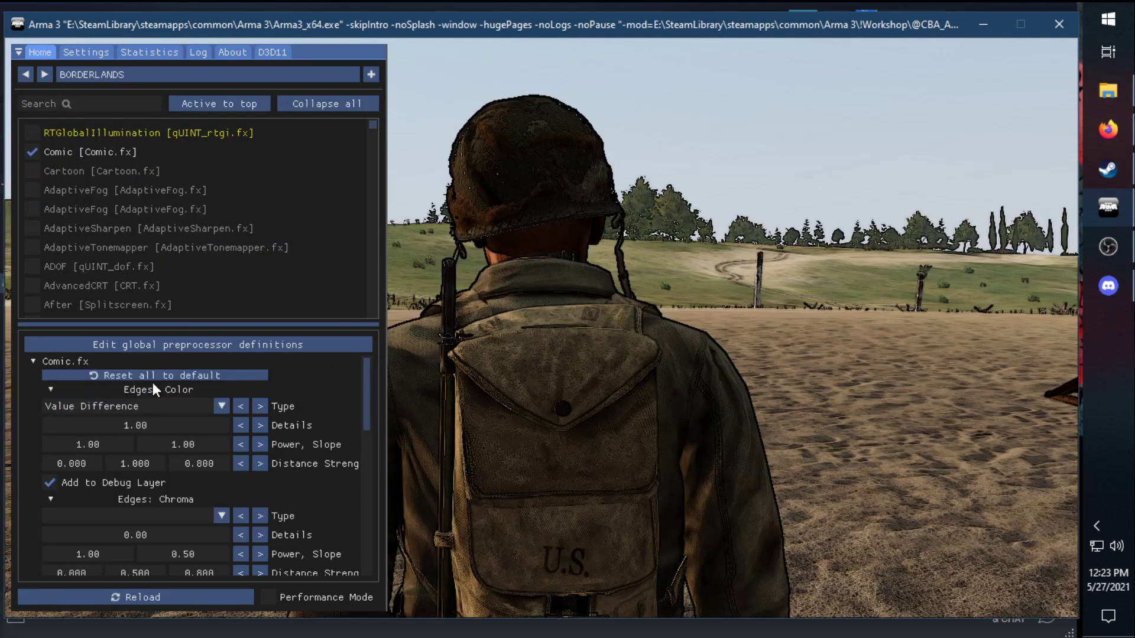